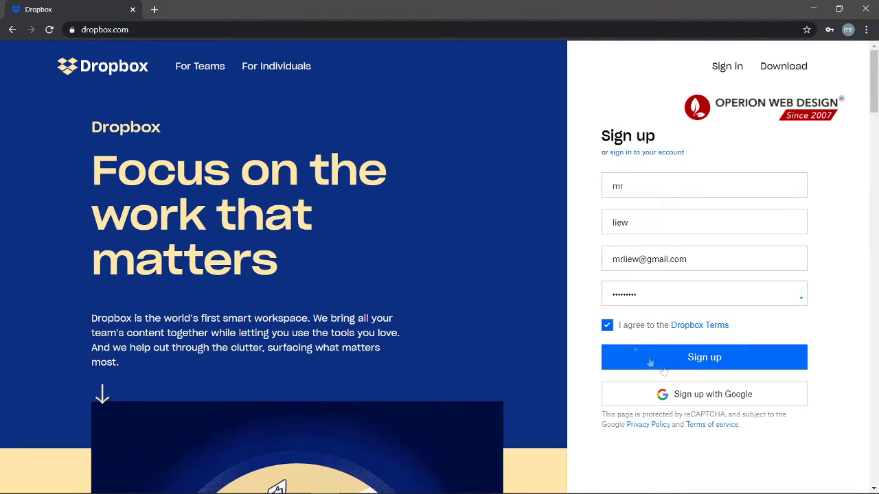
Step: Submit the completed sign-up form to create the Dropbox account
left_click(696, 364)
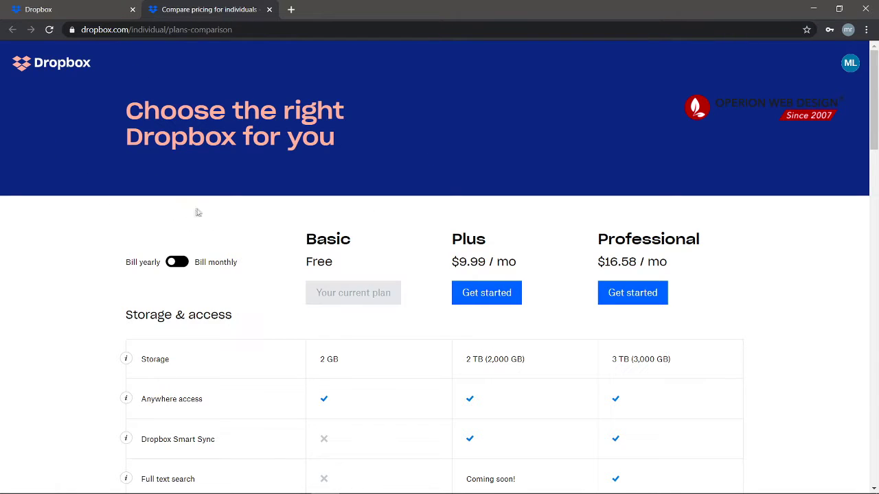
Step: Compare Basic, Plus and Professional storage and sharing features, then return to the Dropbox tab
scroll(200, 209, "down", 2)
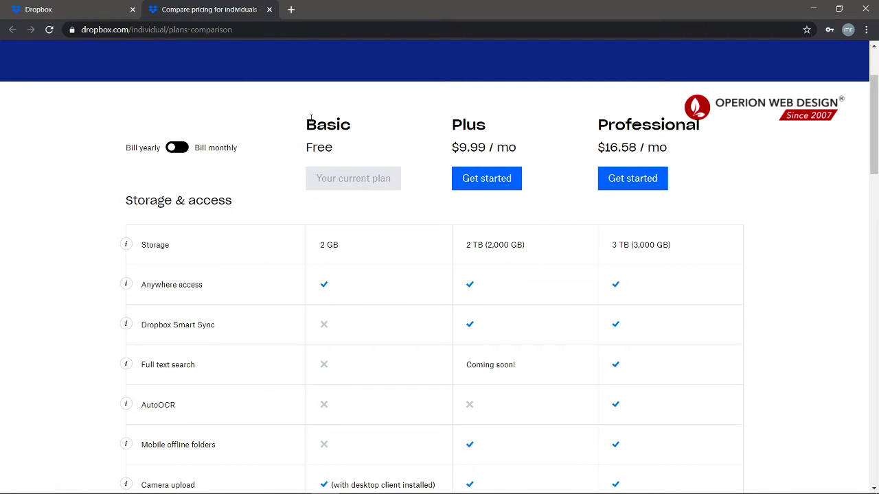
left_click_drag(306, 118, 353, 142)
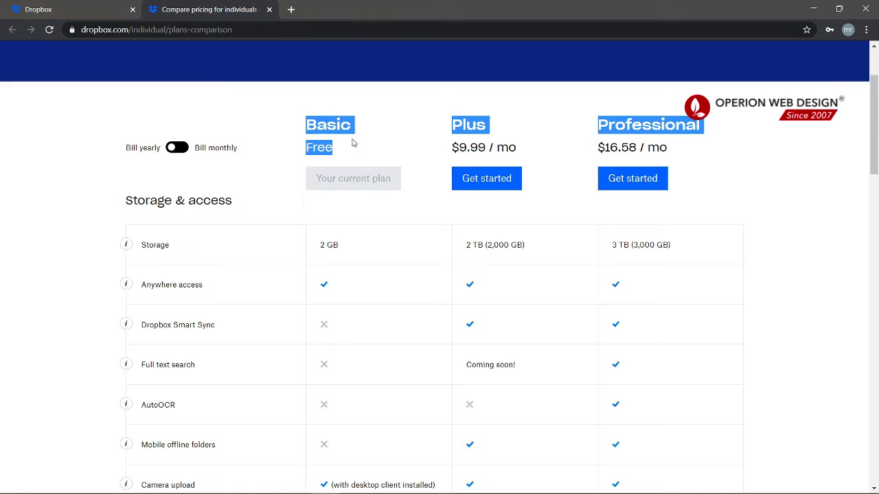
left_click(355, 145)
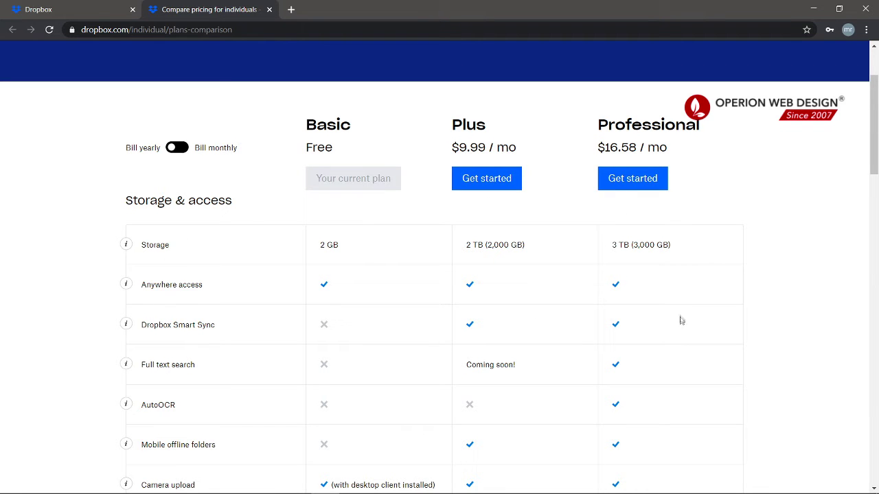
scroll(634, 214, "down", 6)
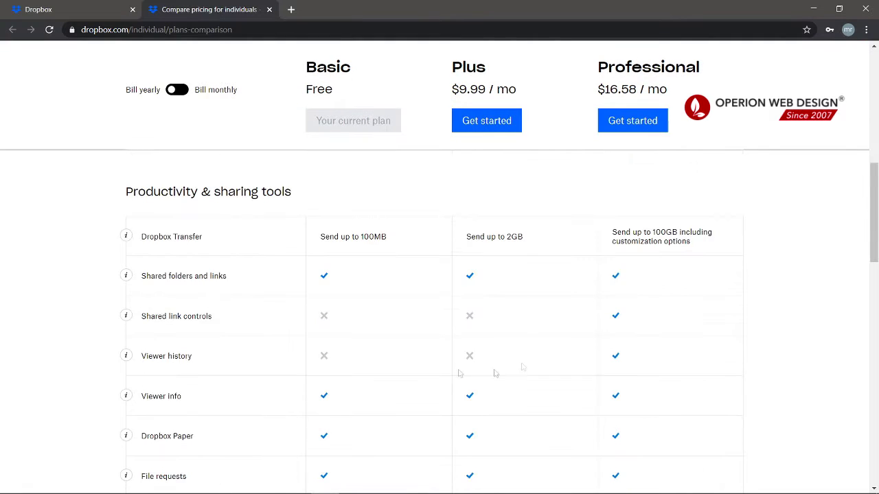
scroll(461, 374, "up", 6)
left_click(62, 11)
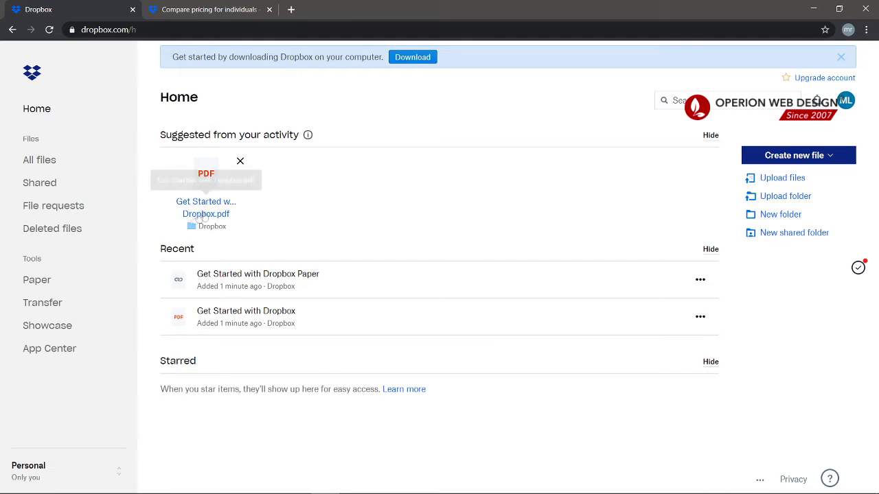
Step: Upload the image 0.jpg from the computer to Dropbox Home
scroll(522, 171, "down", 1)
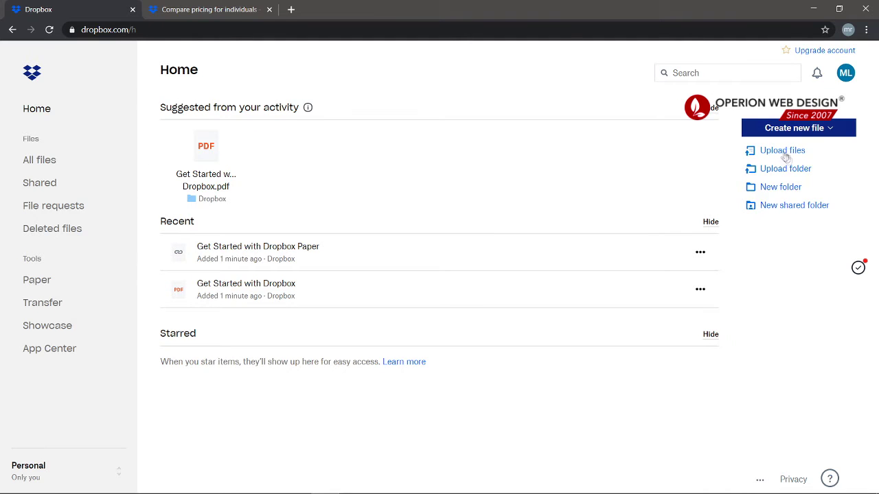
left_click(783, 154)
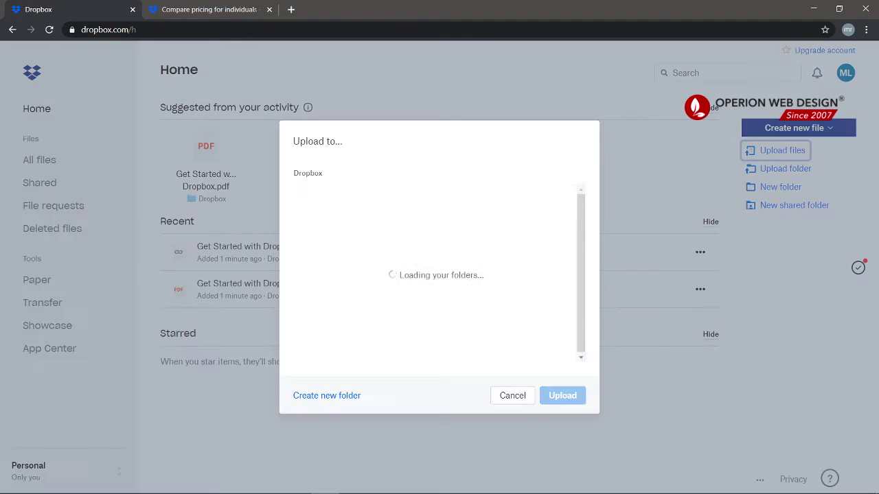
left_click(565, 394)
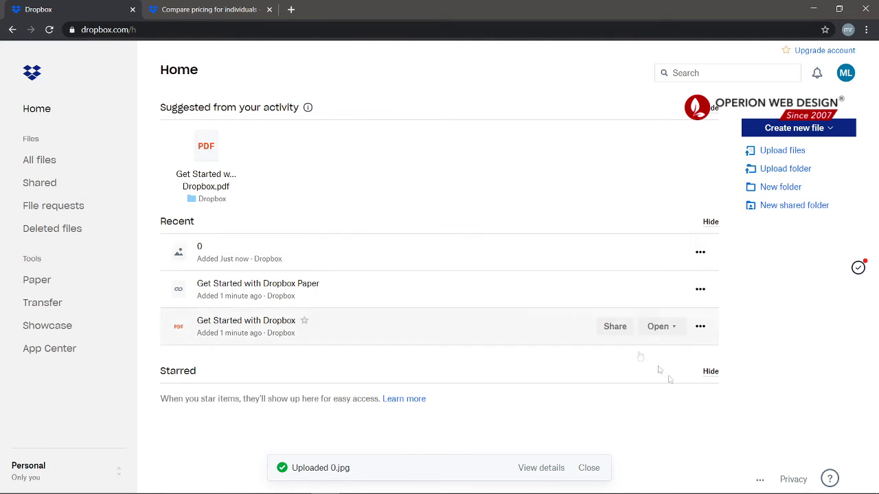
left_click(769, 192)
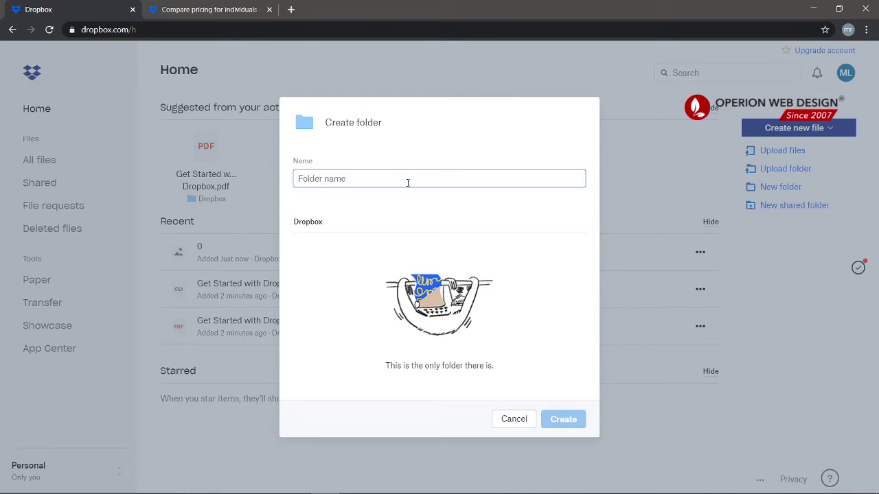
Step: Create a folder named 'test'
type("test")
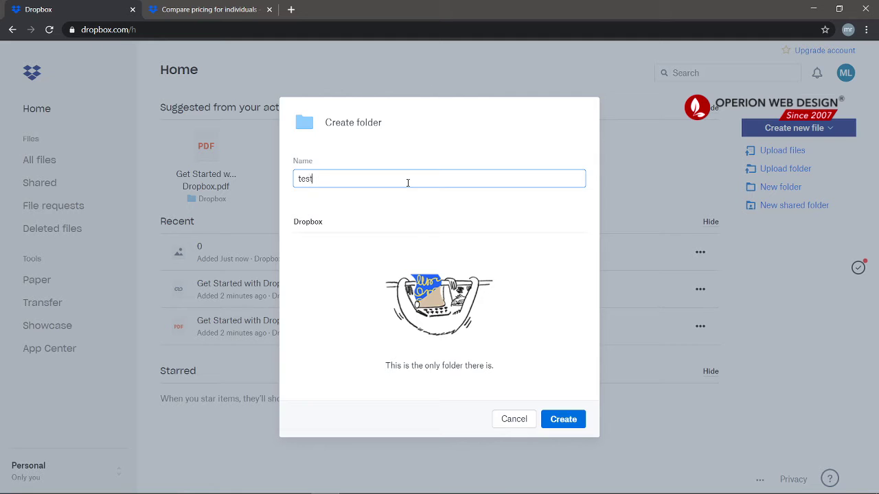
left_click(564, 419)
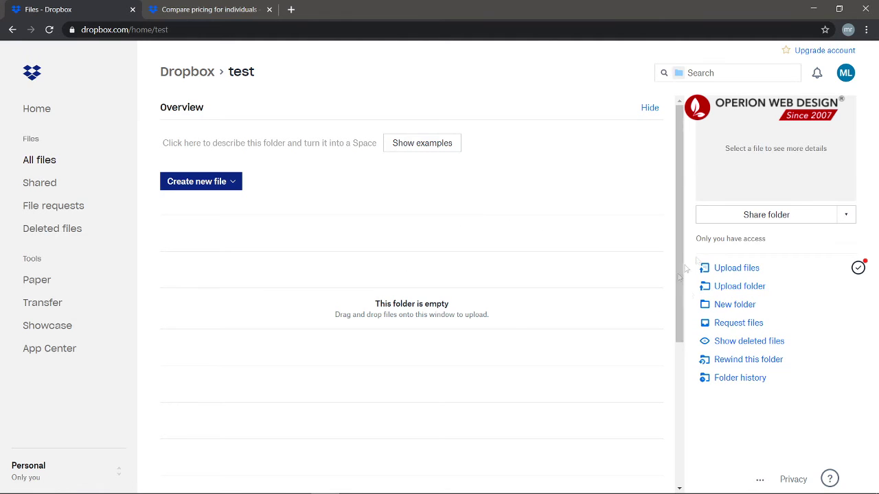
Step: Upload a .jpg image into the test folder and bring up its Share dialog
left_click(725, 274)
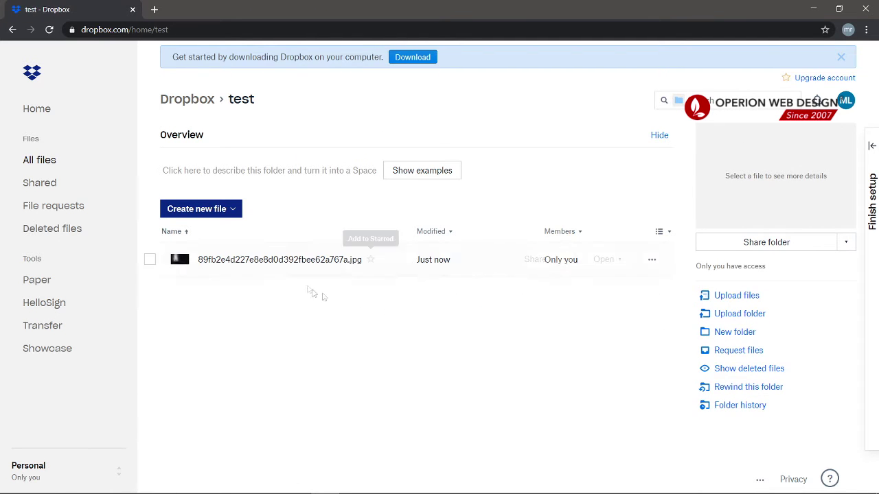
left_click(546, 261)
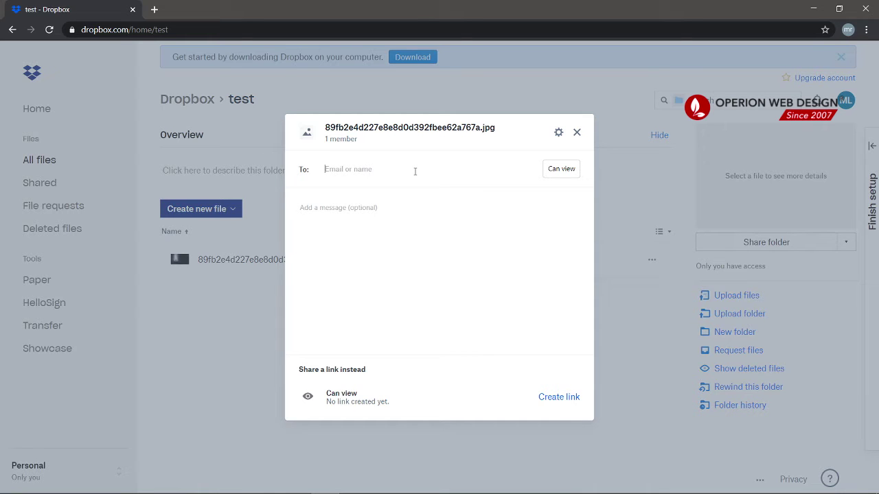
Step: Create a view-only share link for the image and copy it
left_click(559, 397)
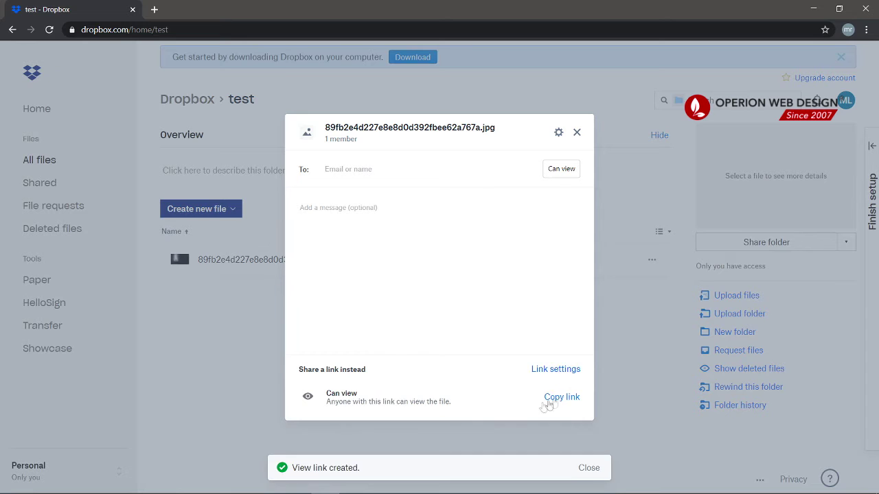
left_click(560, 400)
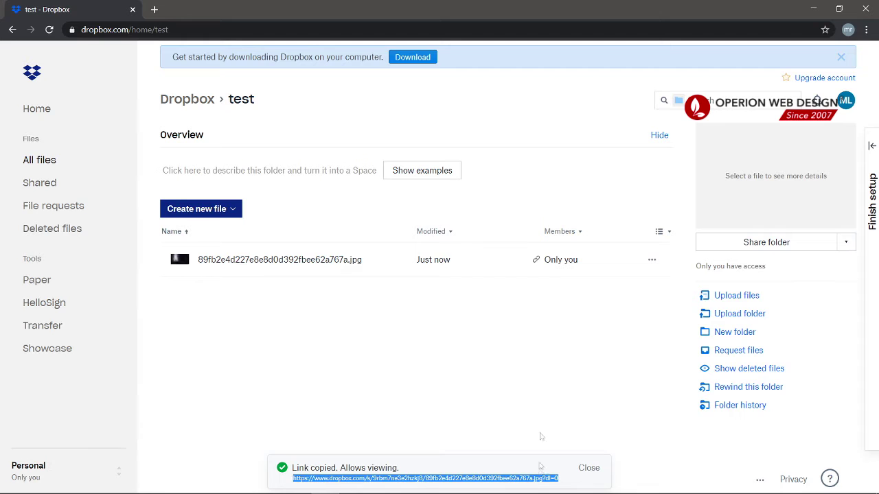
left_click(652, 260)
Step: Rename the image in the test folder to 'hello', making it hello.jpg
left_click(652, 260)
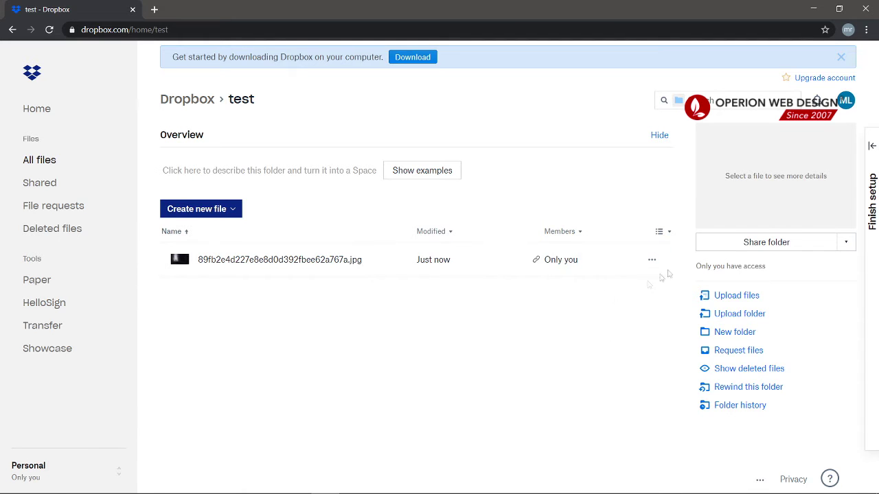
left_click(652, 260)
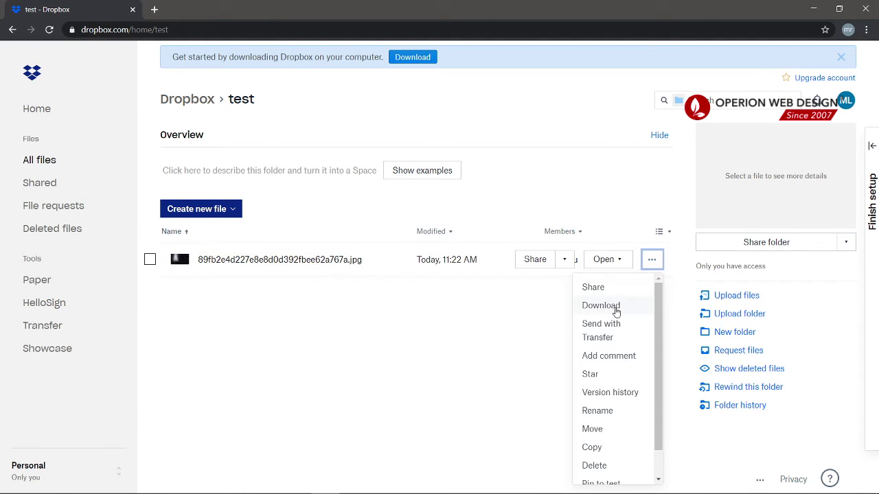
scroll(618, 322, "down", 1)
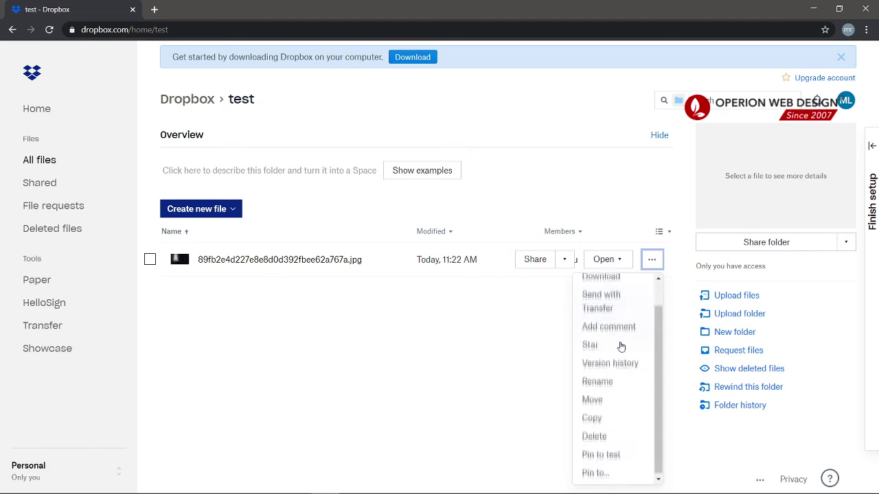
left_click(599, 379)
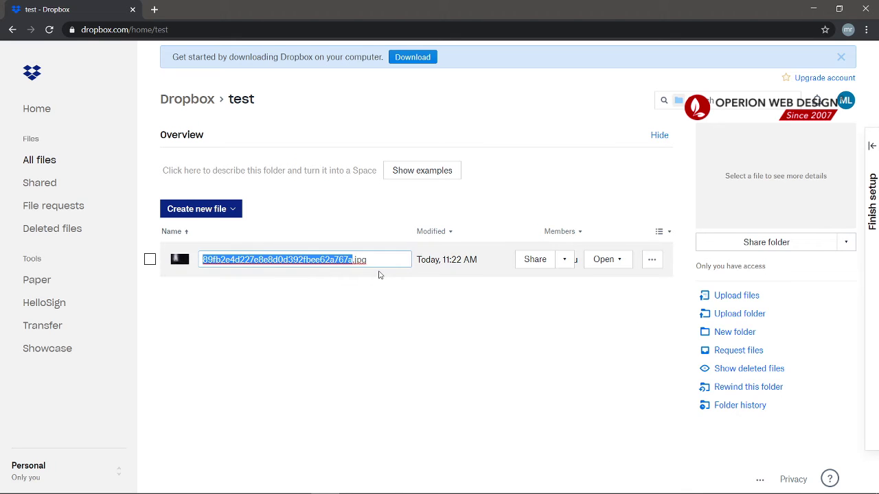
type("hello")
key("Return")
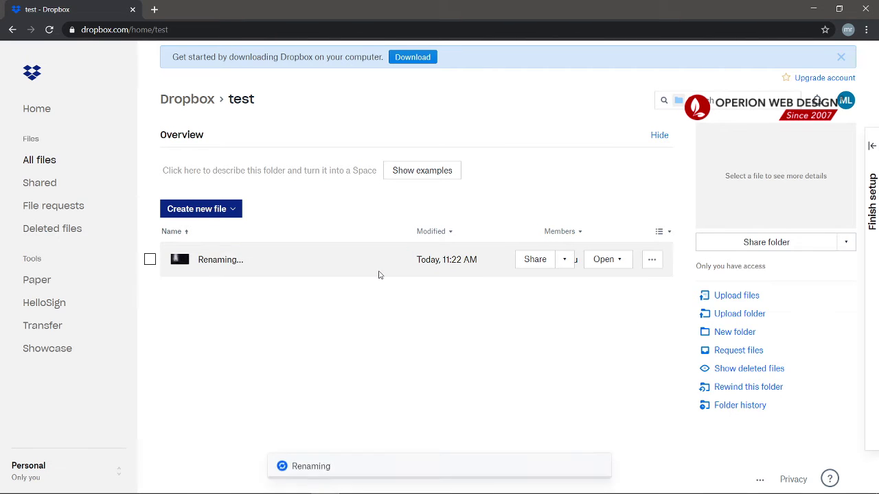
left_click(204, 259)
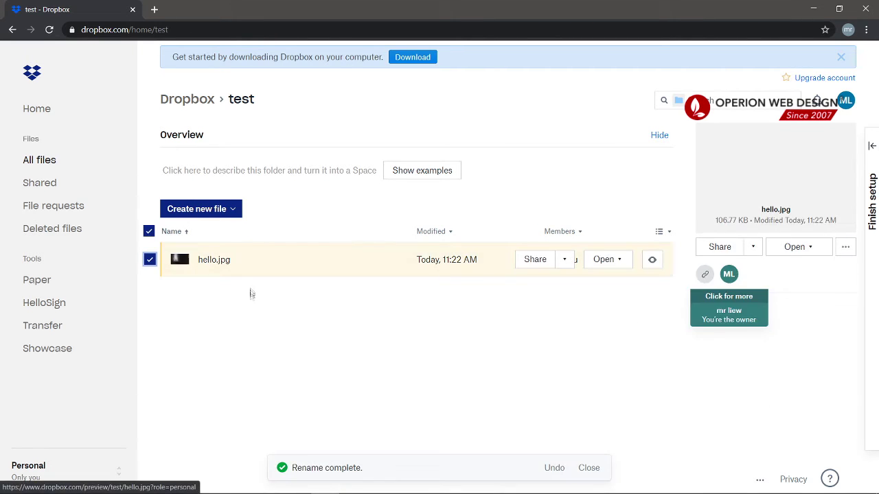
left_click(608, 344)
left_click(651, 259)
Step: Delete hello.jpg and confirm the deletion, leaving the test folder empty
scroll(599, 399, "down", 1)
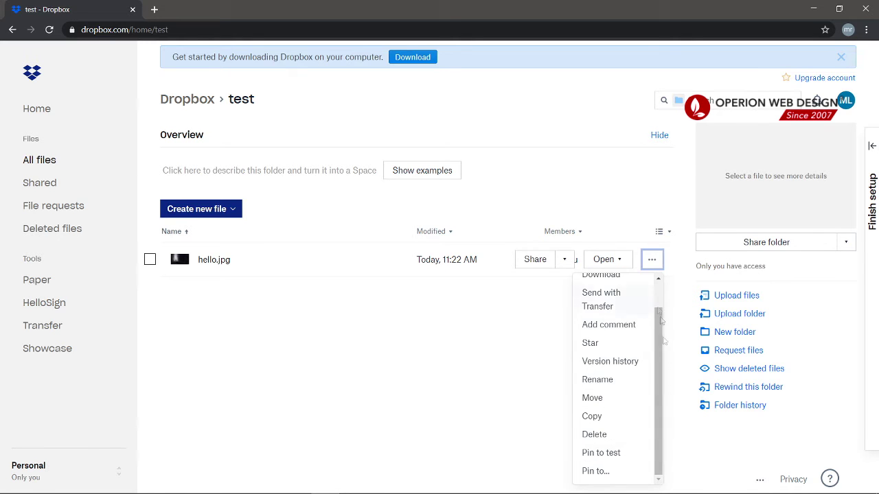
scroll(608, 357, "up", 1)
scroll(608, 419, "down", 1)
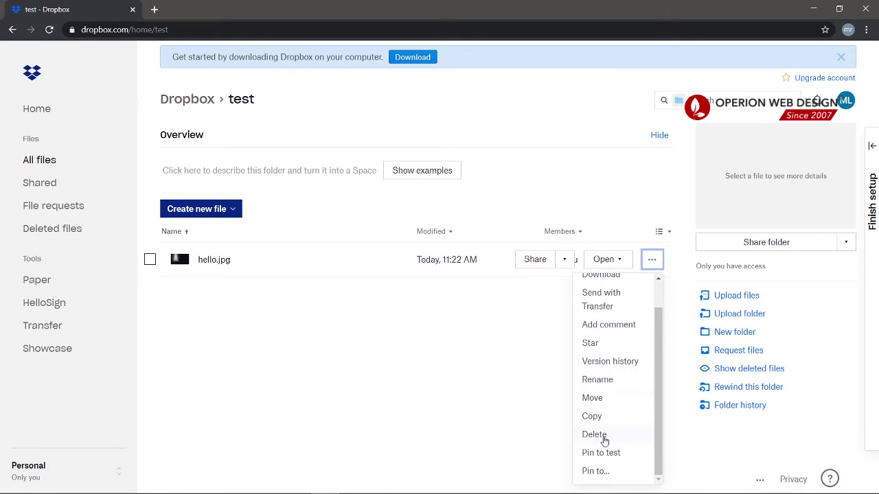
left_click(595, 435)
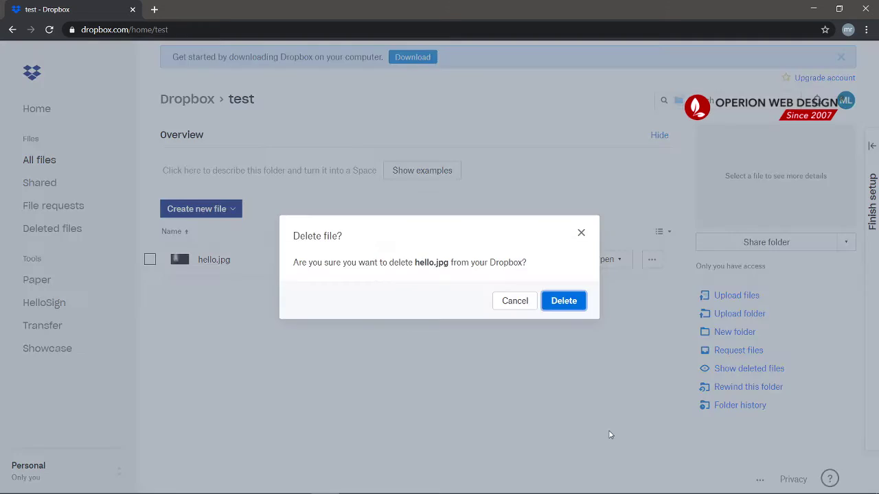
left_click(551, 303)
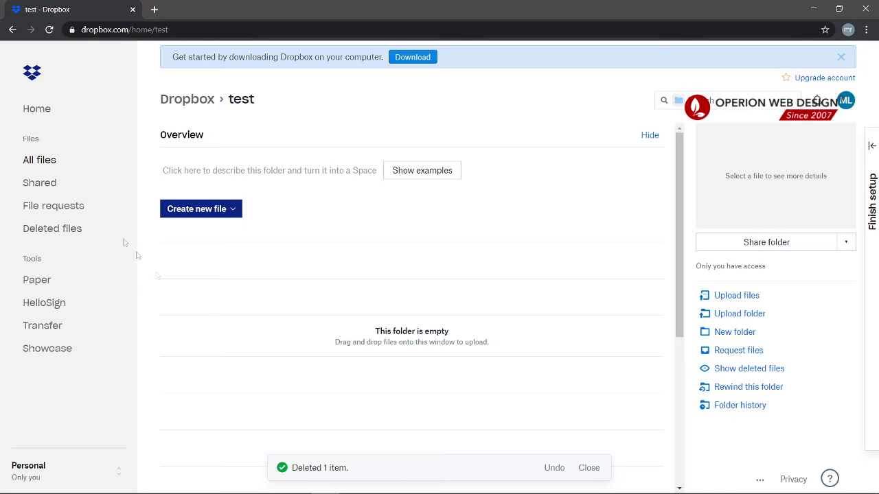
left_click(77, 234)
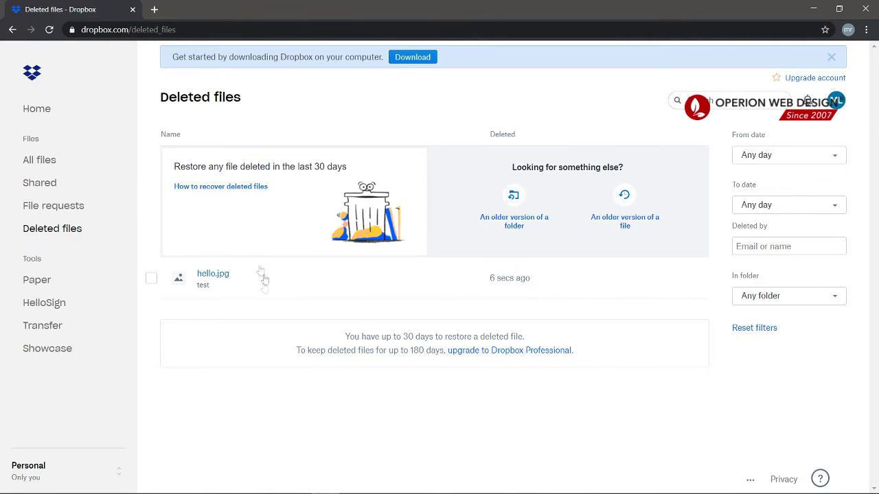
Step: Return to the test folder and install the Dropbox desktop app from the account menu
left_click(203, 285)
left_click(847, 74)
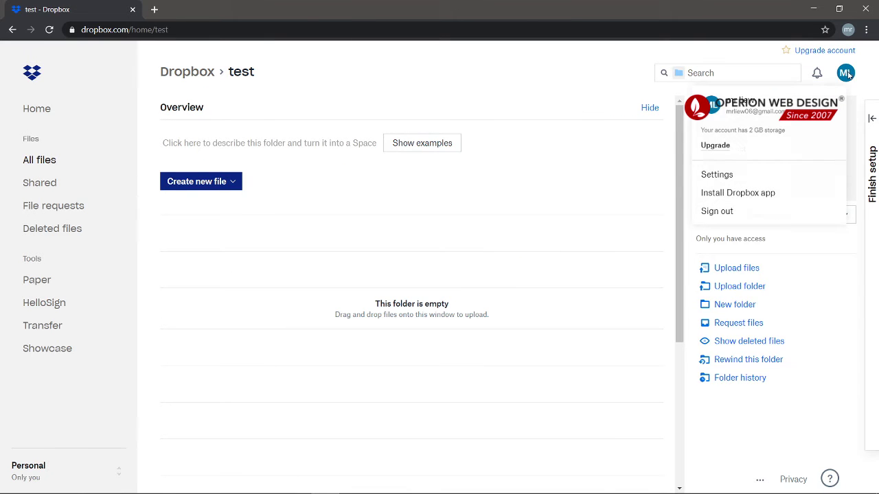
left_click(745, 198)
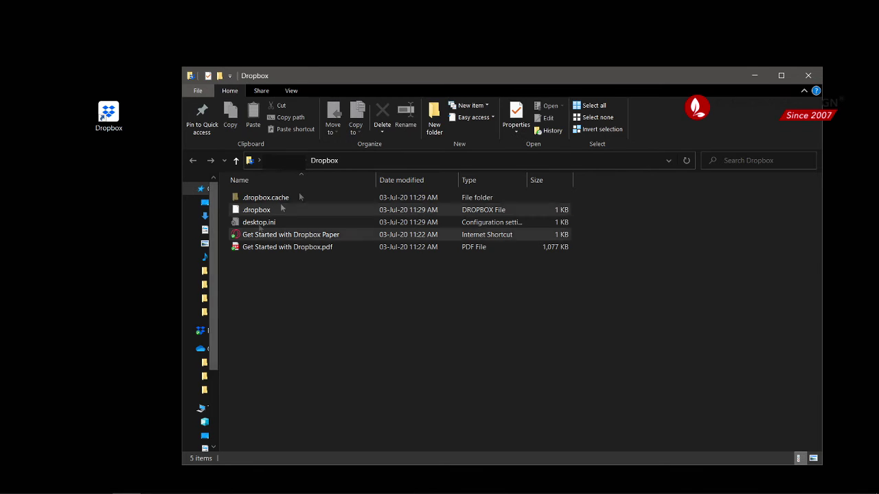
left_click(109, 114)
Step: Move operionacademylogo.png from the desktop into the local Dropbox folder
double_click(108, 114)
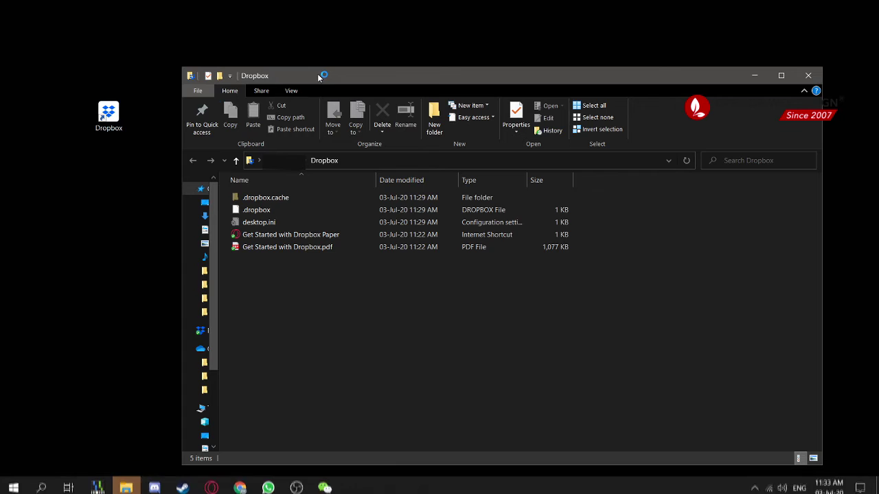
left_click_drag(344, 384, 279, 261)
left_click(613, 51)
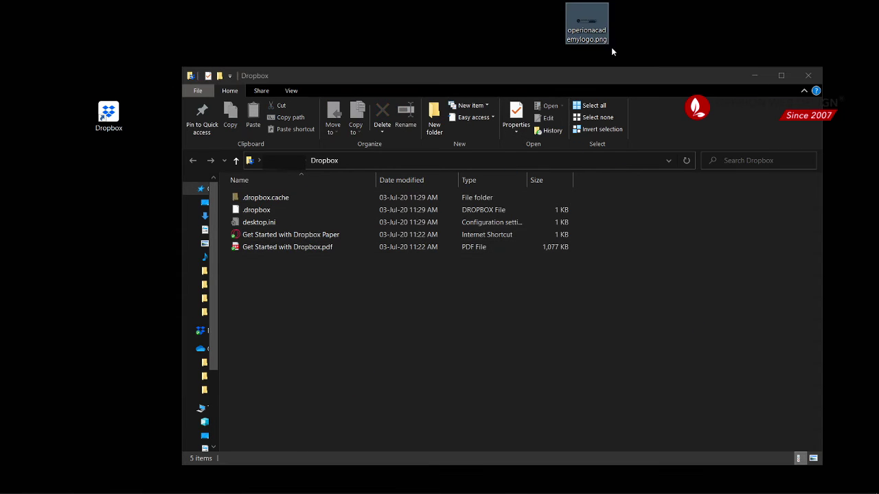
left_click_drag(583, 27, 529, 324)
left_click(372, 326)
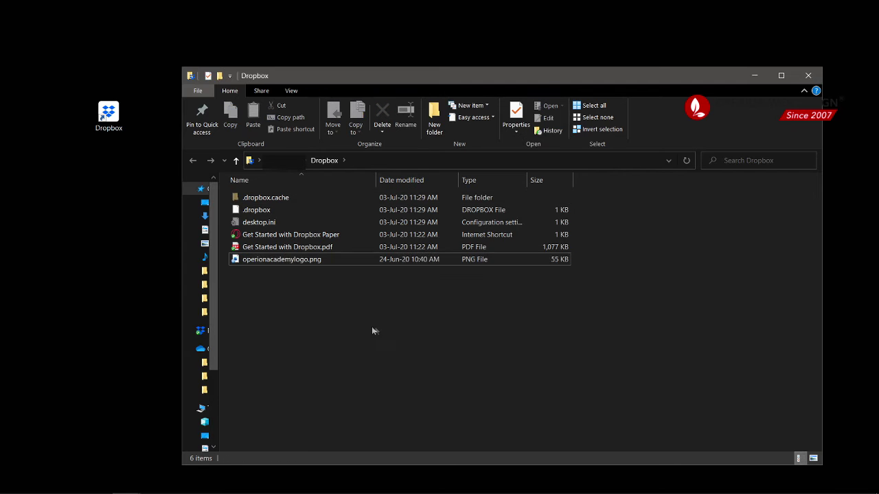
left_click(245, 264)
right_click(239, 262)
left_click(294, 310)
left_click(228, 274)
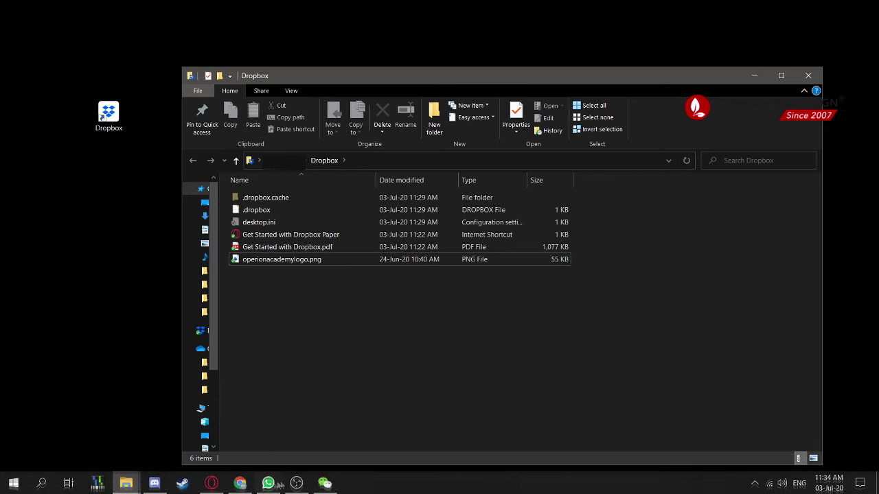
Step: In Chrome, close the mobile setup tab and check All files for the synced logo
left_click(240, 483)
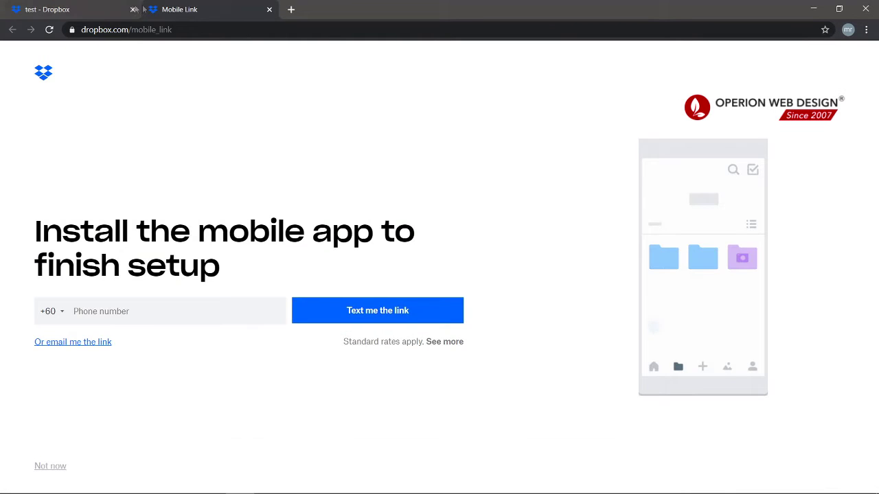
left_click(80, 6)
middle_click(176, 5)
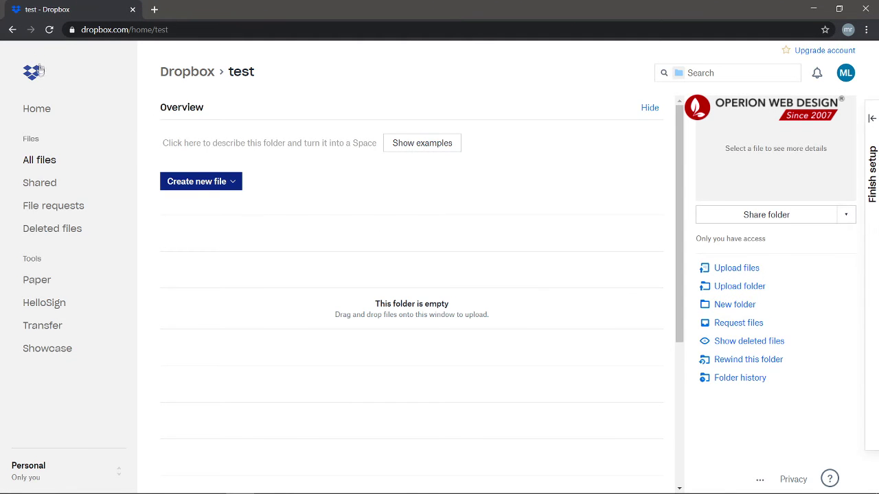
left_click(41, 168)
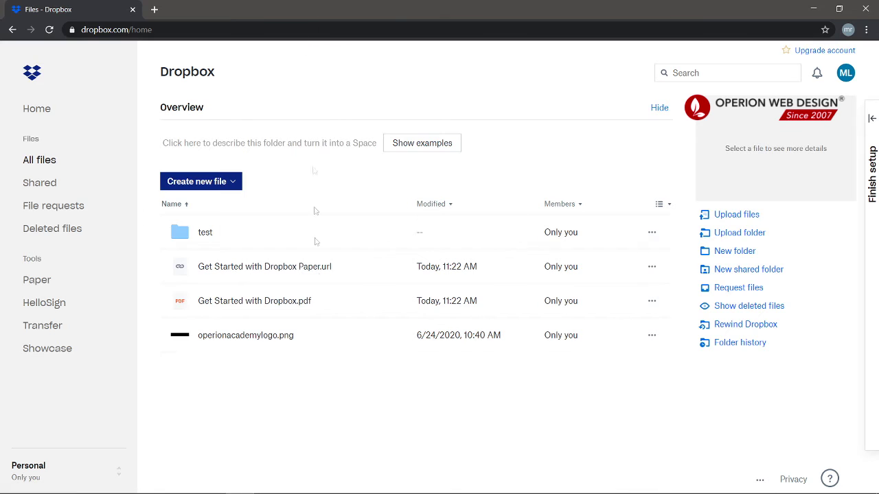
Step: Delete operionacademylogo.png on the website, then check the local Dropbox folder
left_click(651, 337)
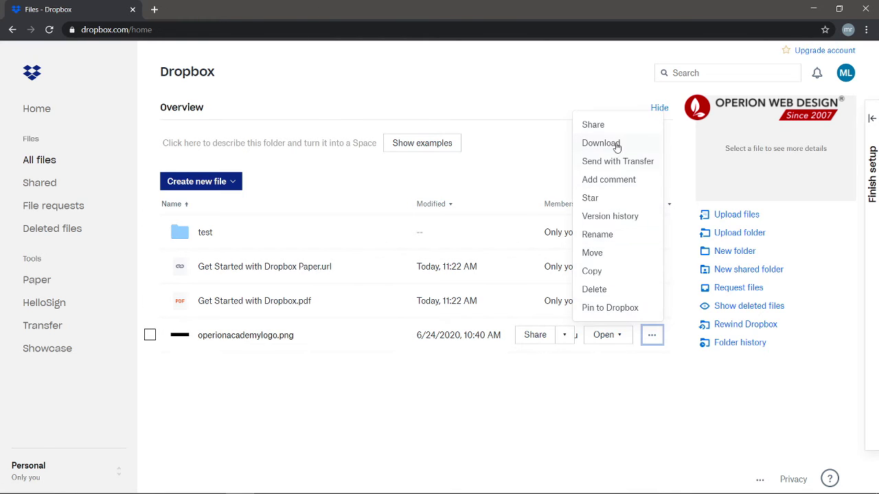
left_click(613, 295)
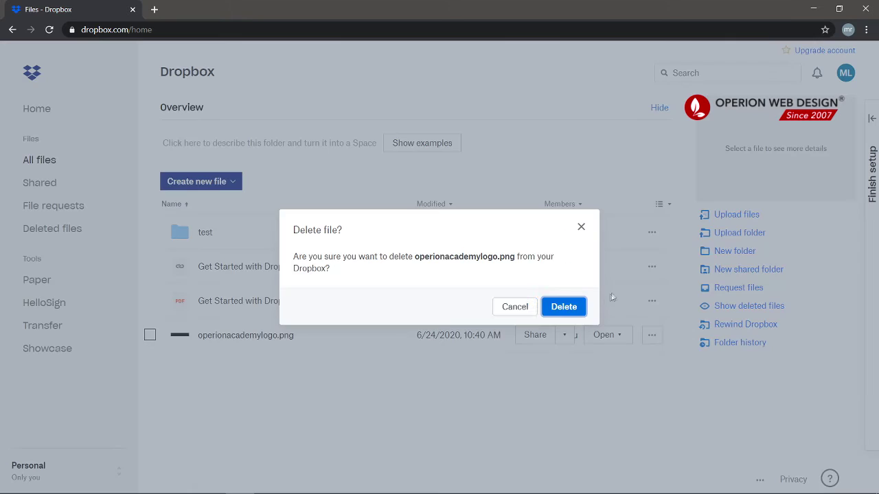
left_click(562, 307)
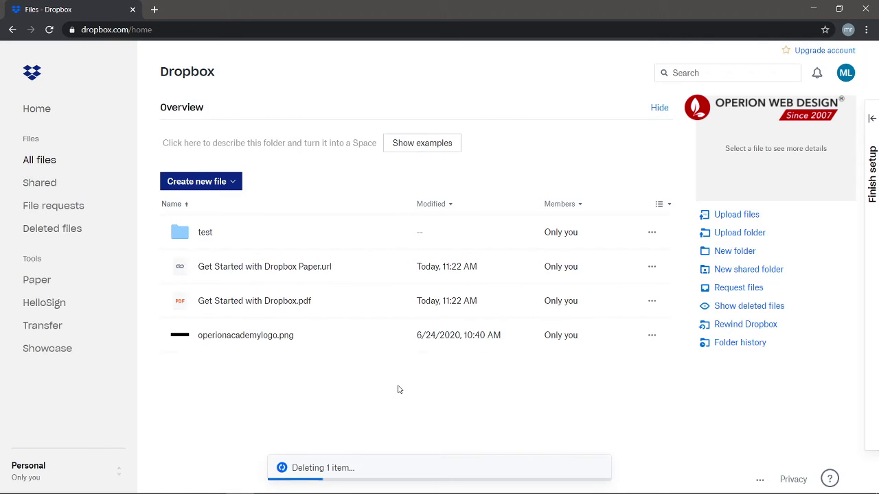
left_click(813, 9)
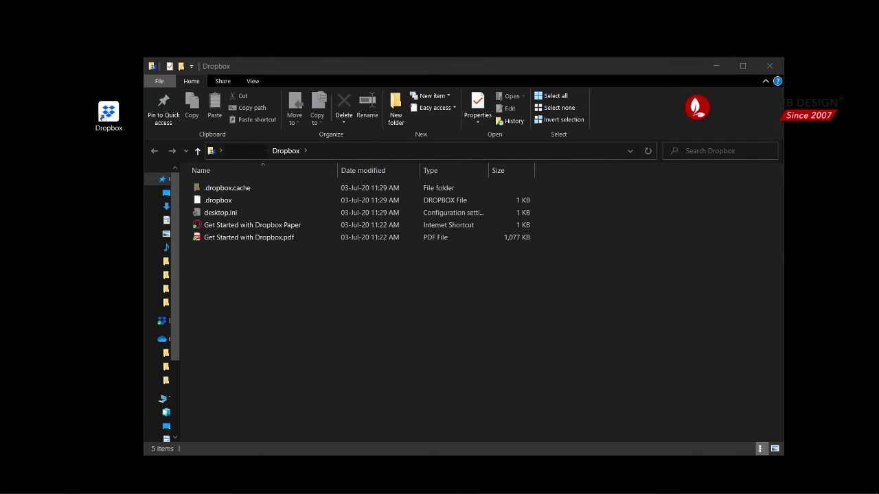
Step: Drag New folder into the local Dropbox folder in File Explorer and deselect it
left_click_drag(480, 330, 453, 295)
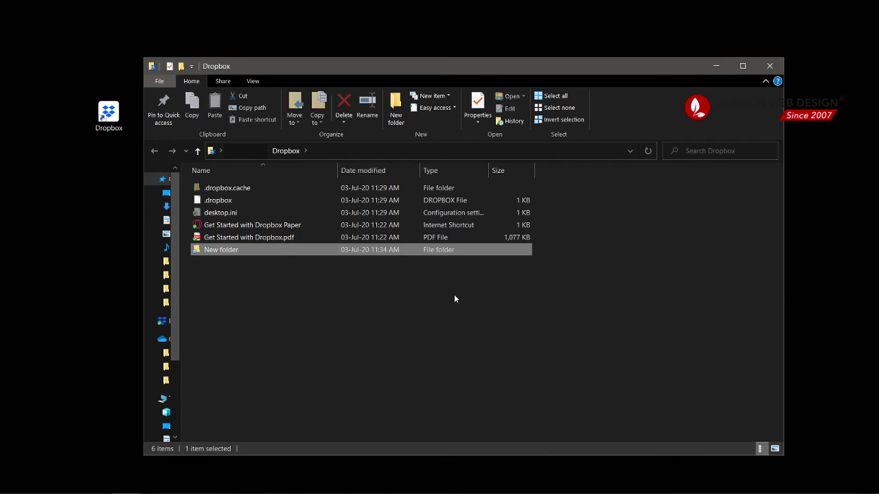
left_click(303, 301)
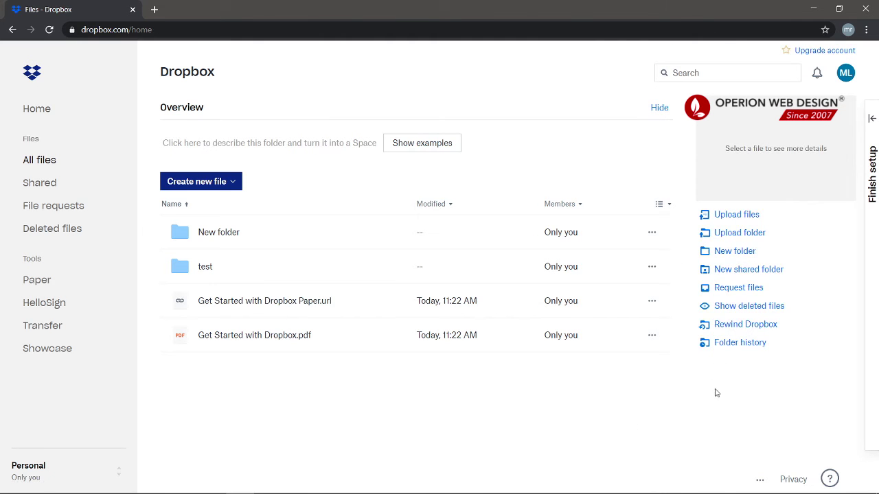
Step: Check the folder history for New folder, then go to the File requests page
left_click(745, 344)
scroll(747, 310, "down", 3)
key("Escape")
left_click(736, 290)
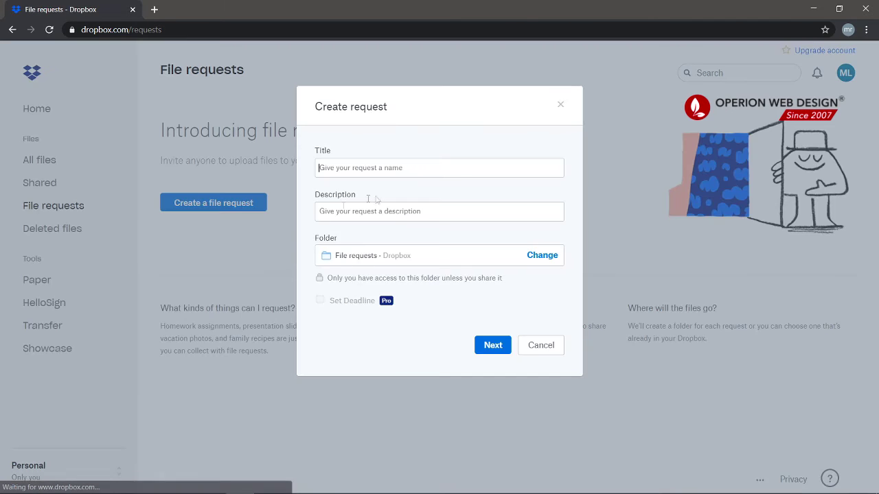
Step: Dismiss the Create request dialog and read through the File requests intro text
left_click(191, 166)
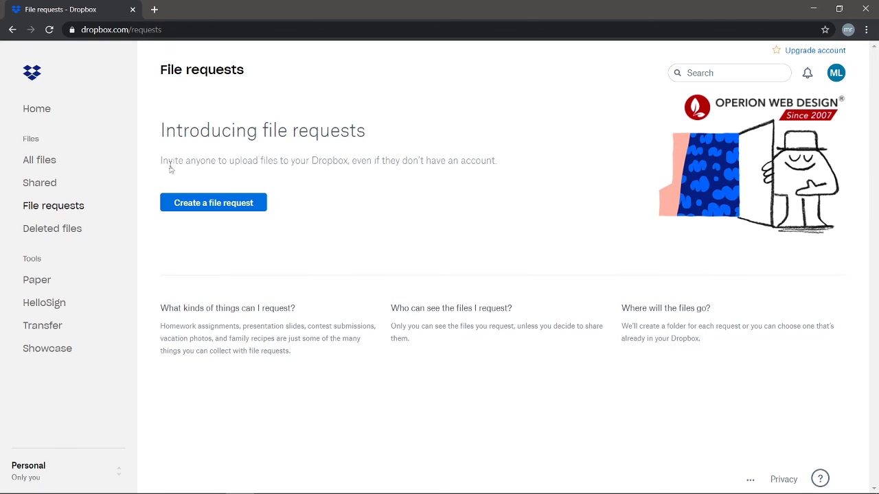
left_click_drag(170, 169, 484, 186)
left_click(426, 180)
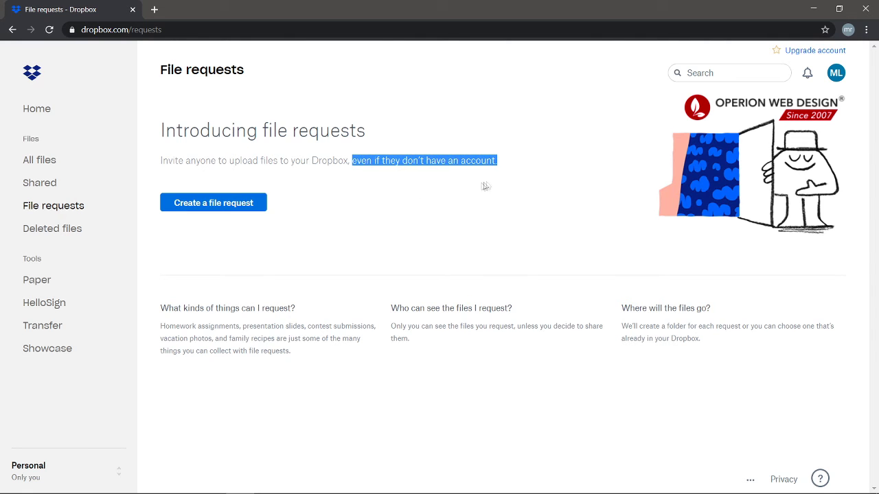
left_click(485, 186)
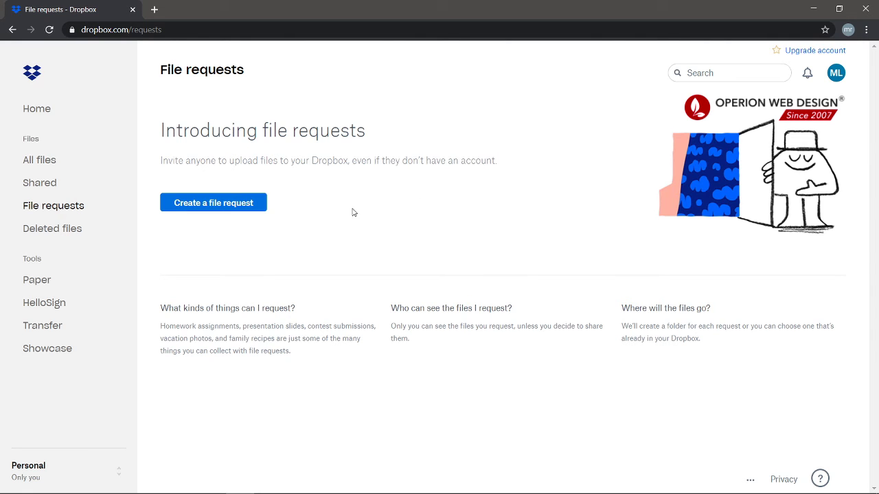
Step: Start and cancel a new file request, then view All files and the upgrade options
left_click(217, 206)
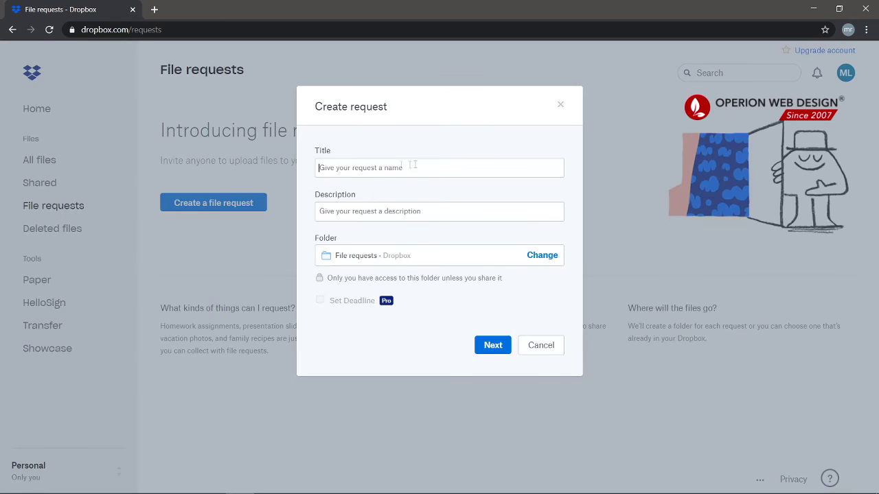
left_click(540, 346)
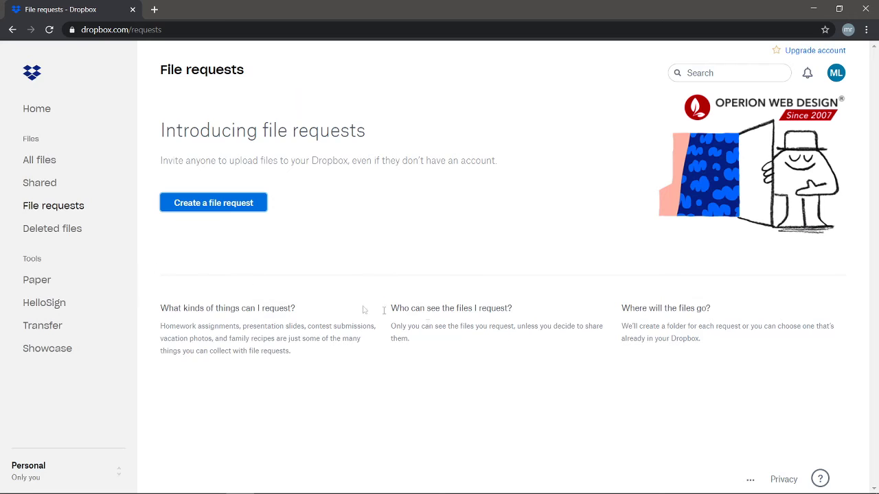
left_click(48, 161)
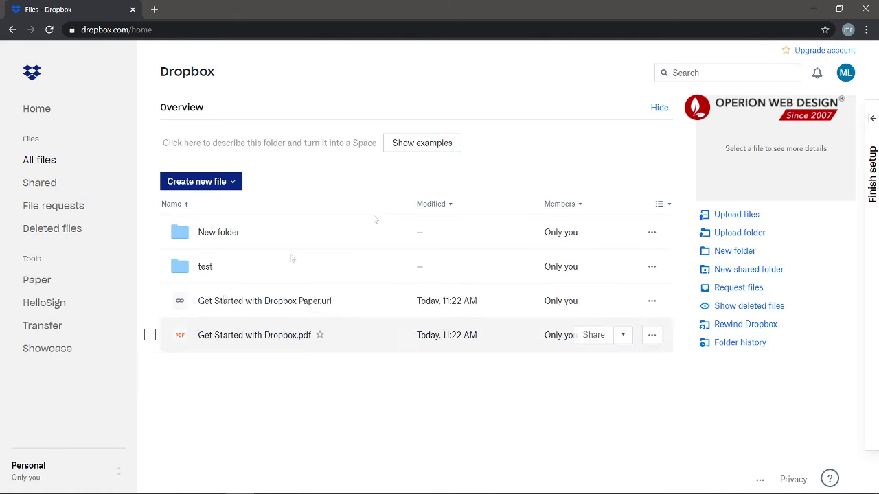
left_click(835, 54)
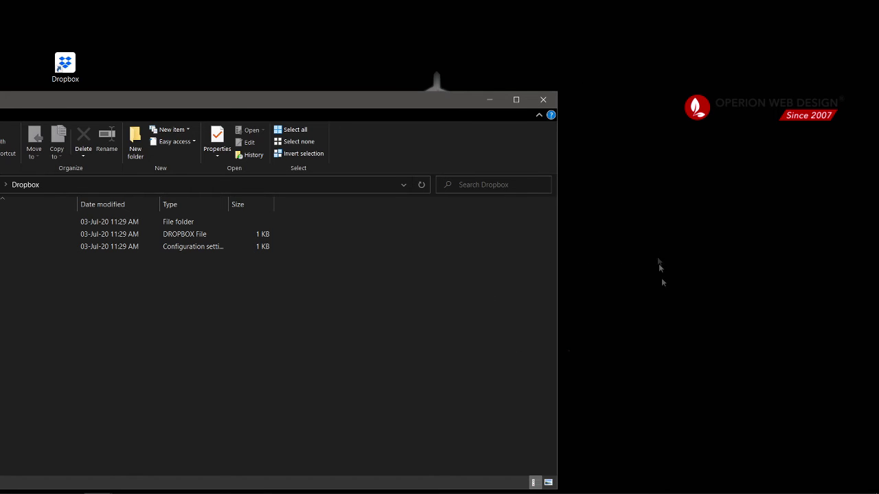
Step: Bring up the Dropbox desktop activity panel from the hidden system tray icons
mouse_move(714, 492)
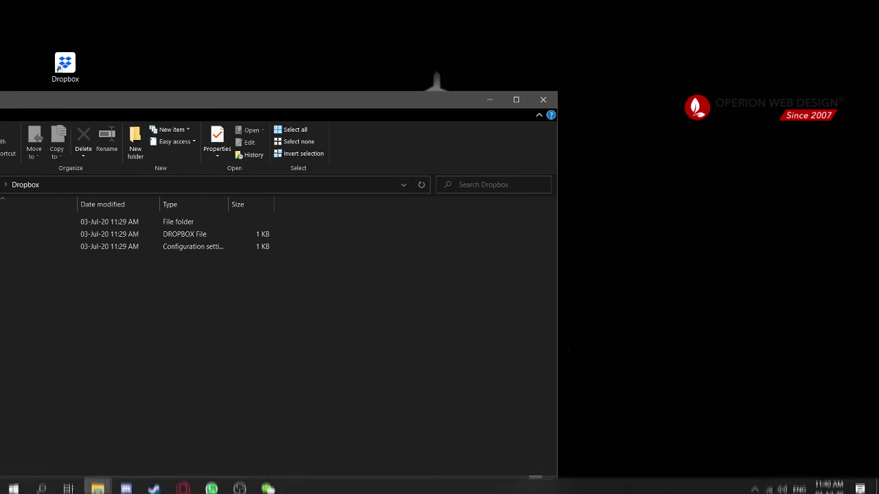
left_click(754, 487)
left_click(753, 486)
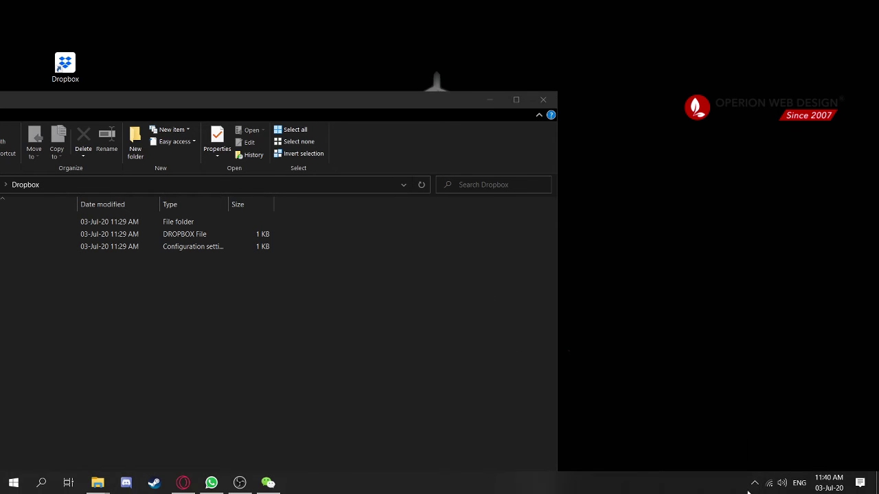
left_click(753, 487)
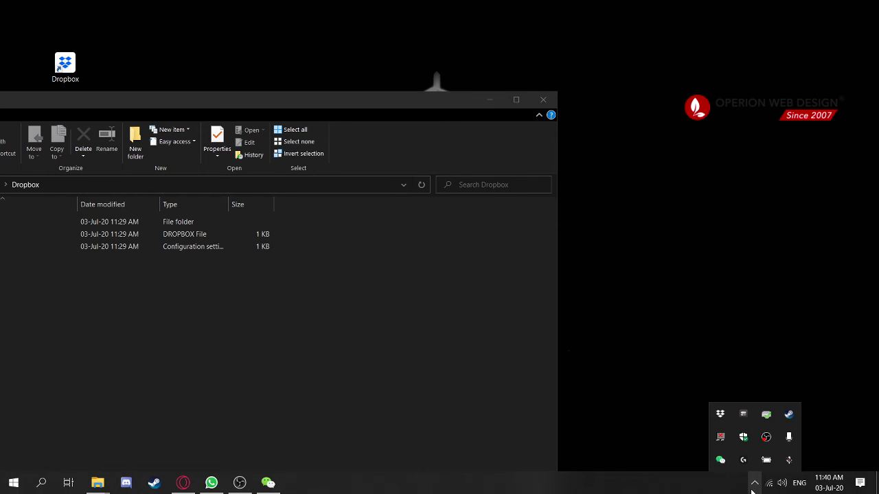
left_click(720, 415)
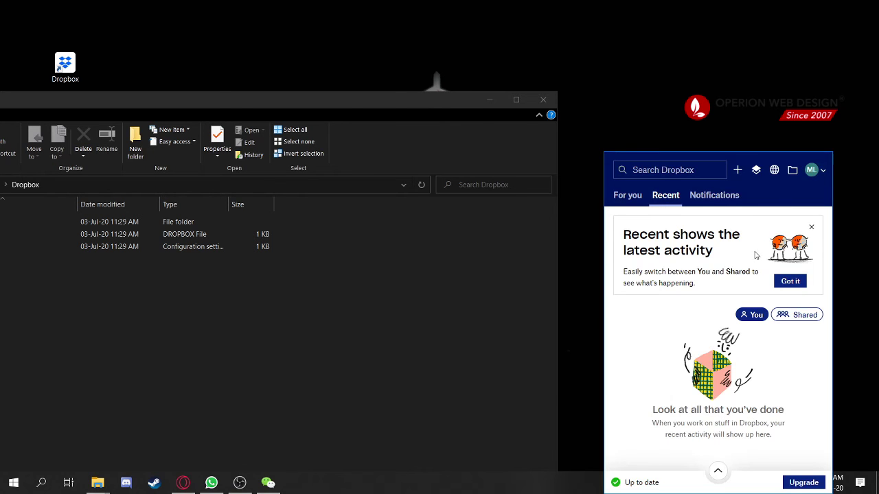
Step: Browse the Notifications and For you feeds and the create menu, then open the local Dropbox folder
left_click(714, 195)
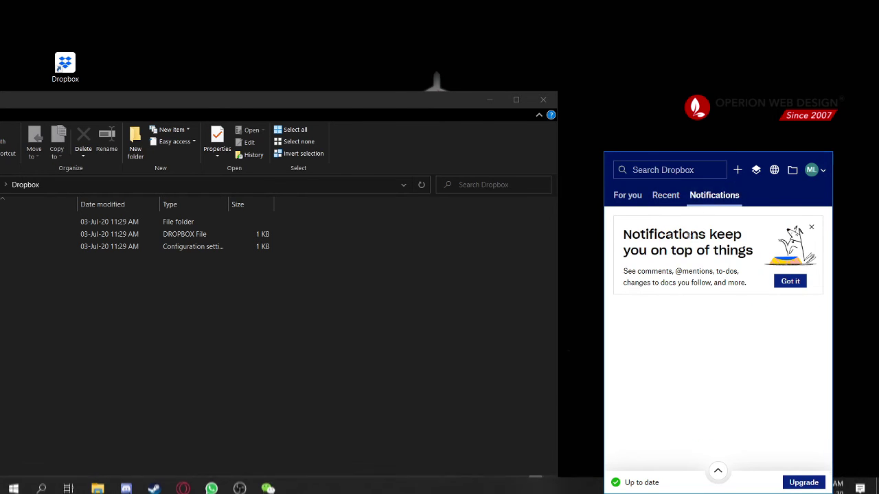
left_click(628, 195)
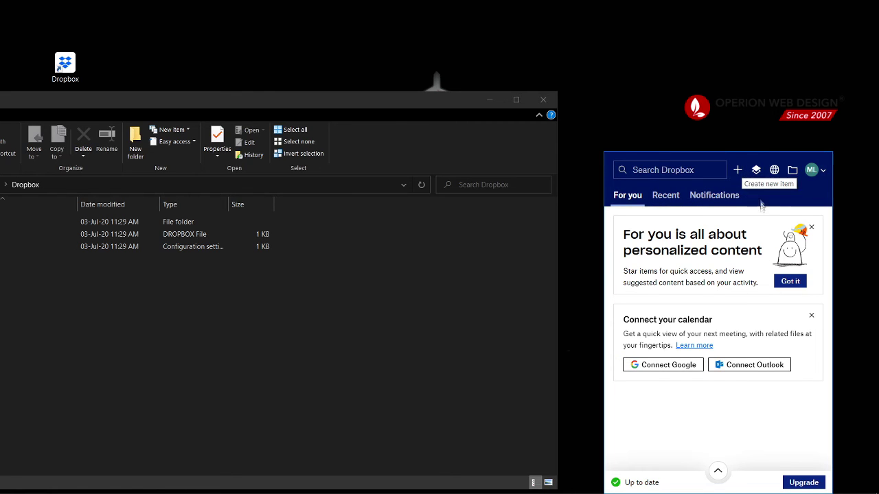
left_click(738, 169)
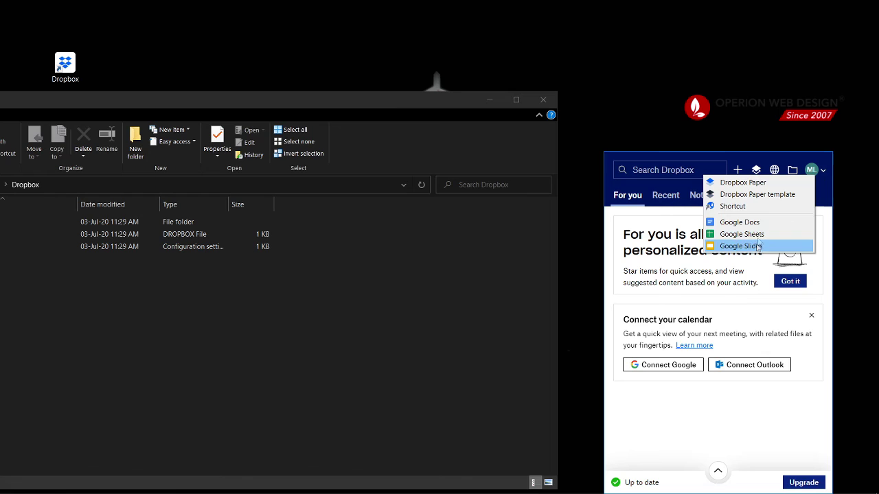
left_click(762, 171)
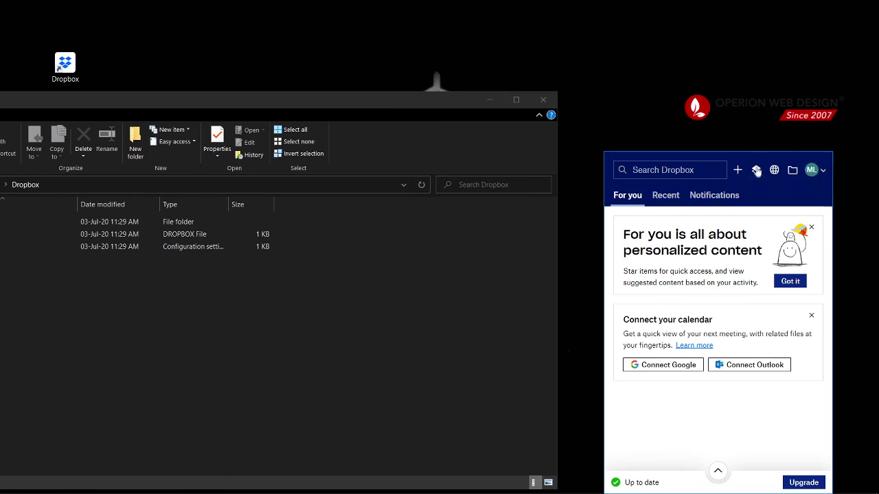
left_click(793, 171)
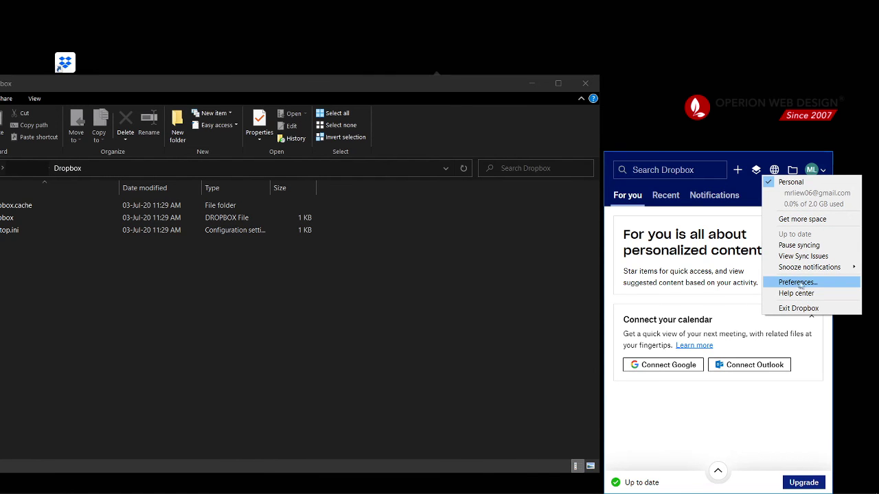
Step: Review the Account, Backups, Bandwidth, Proxies, Notifications, Sync and General preferences, then close them unchanged
left_click(798, 283)
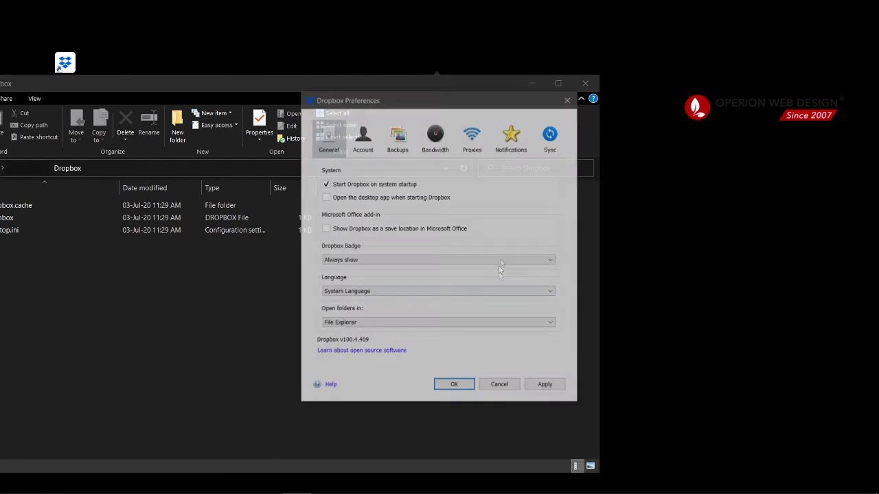
left_click(361, 138)
left_click(398, 141)
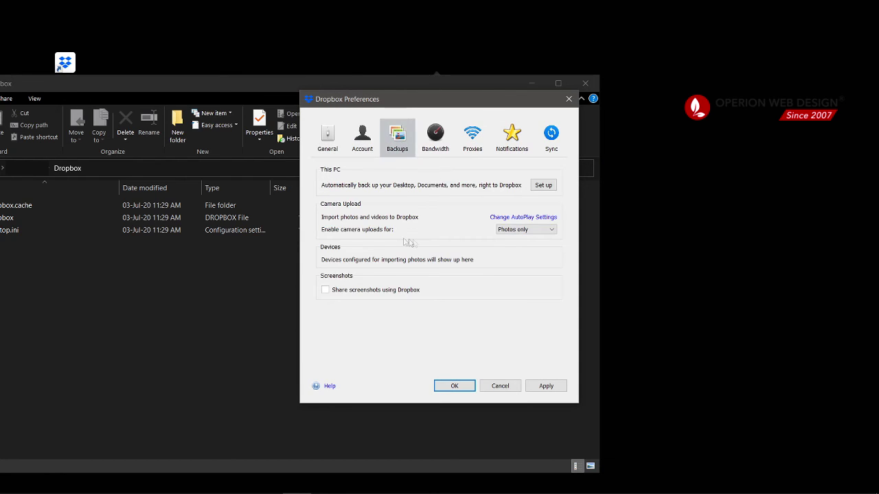
left_click(446, 147)
left_click(473, 137)
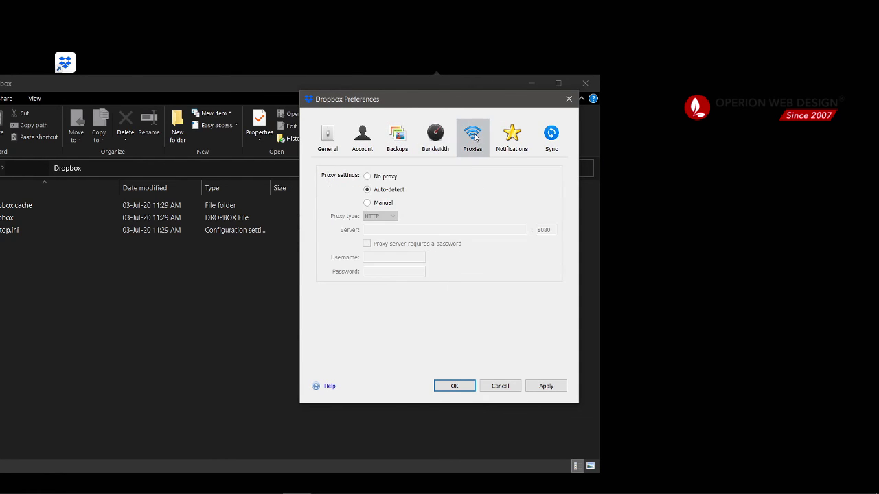
left_click(514, 140)
left_click(552, 138)
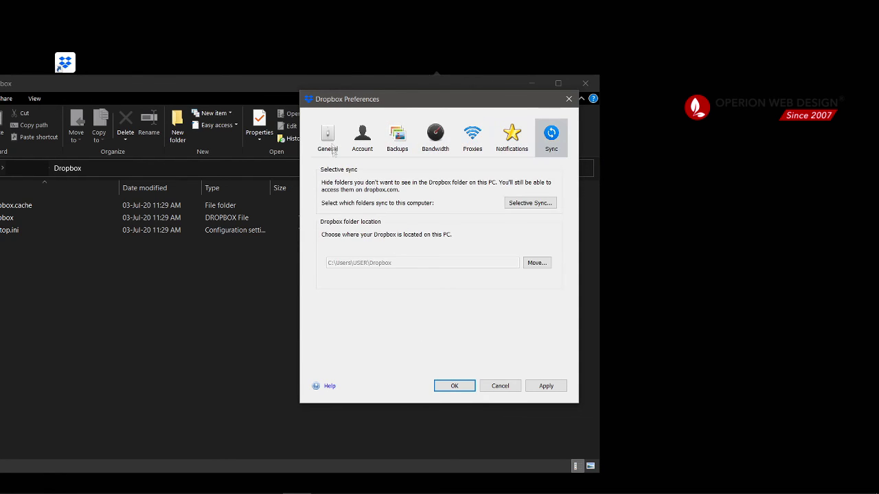
left_click(329, 141)
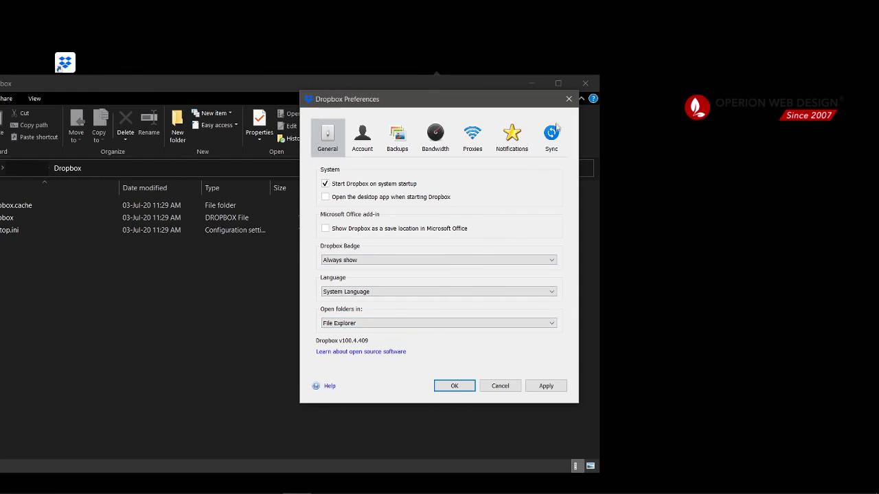
left_click(569, 99)
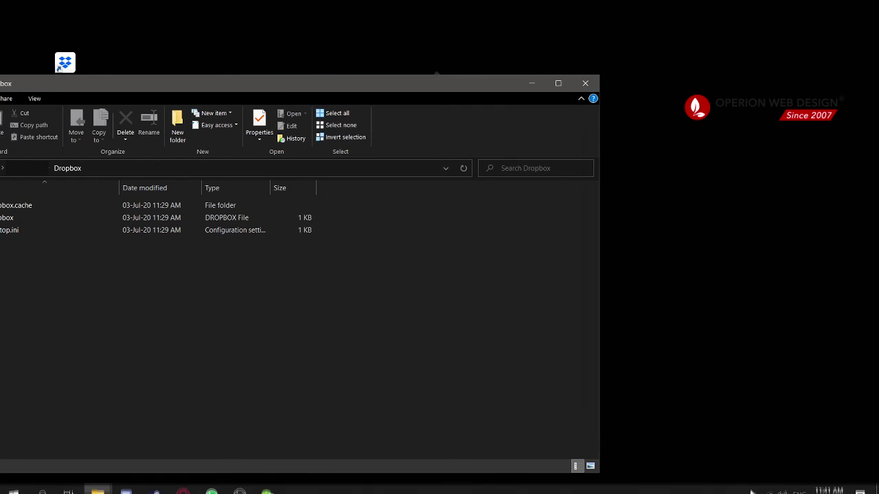
left_click(755, 484)
Step: Unlink this computer via Preferences > Account and select the Email field on the sign-in window
left_click(721, 414)
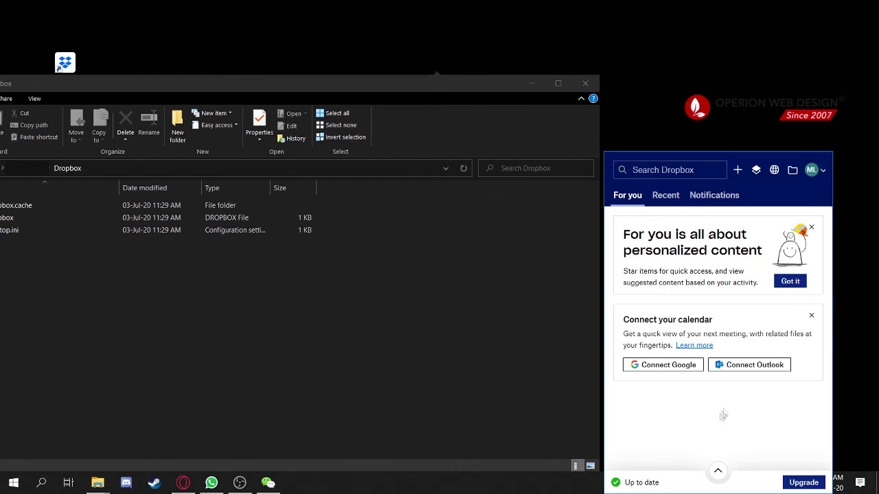
left_click(813, 170)
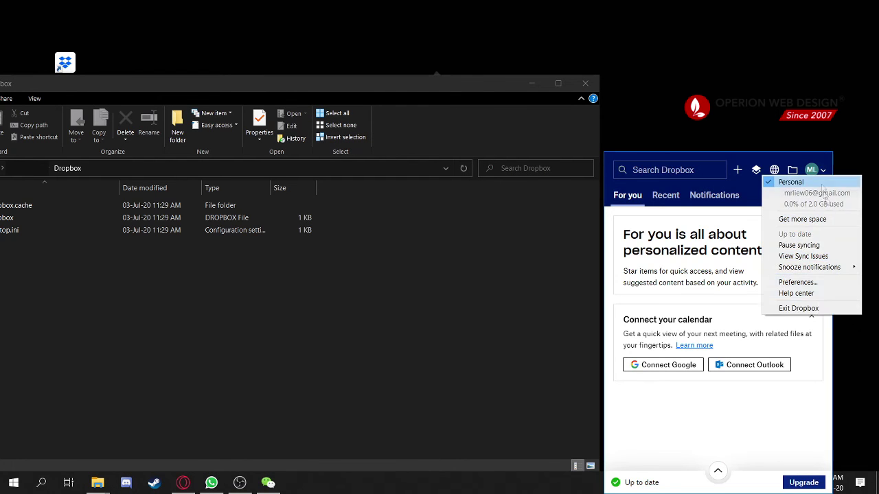
left_click(799, 308)
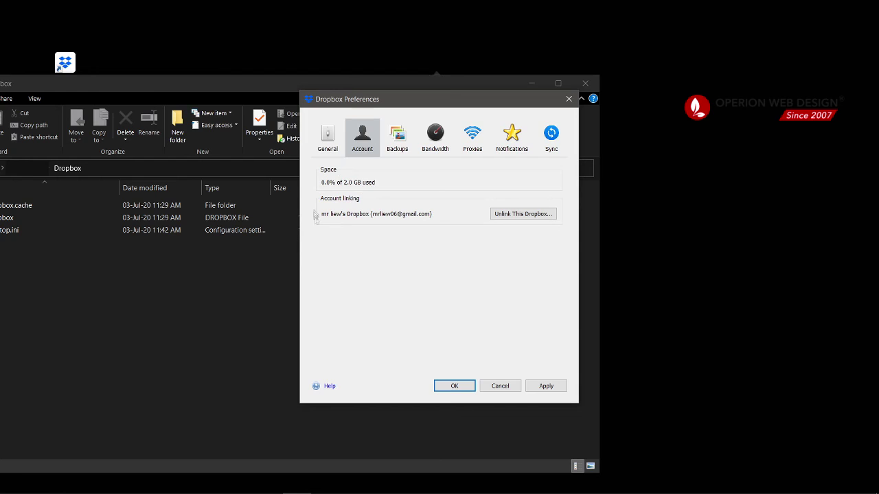
left_click(508, 214)
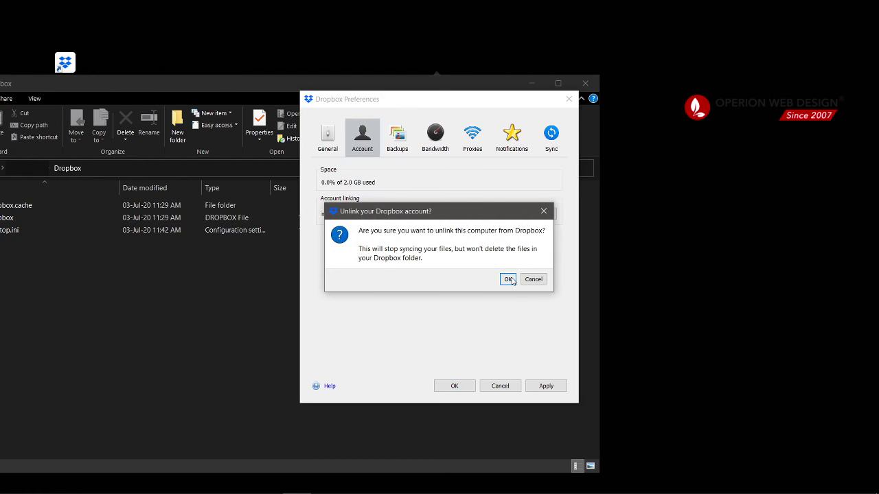
left_click(509, 280)
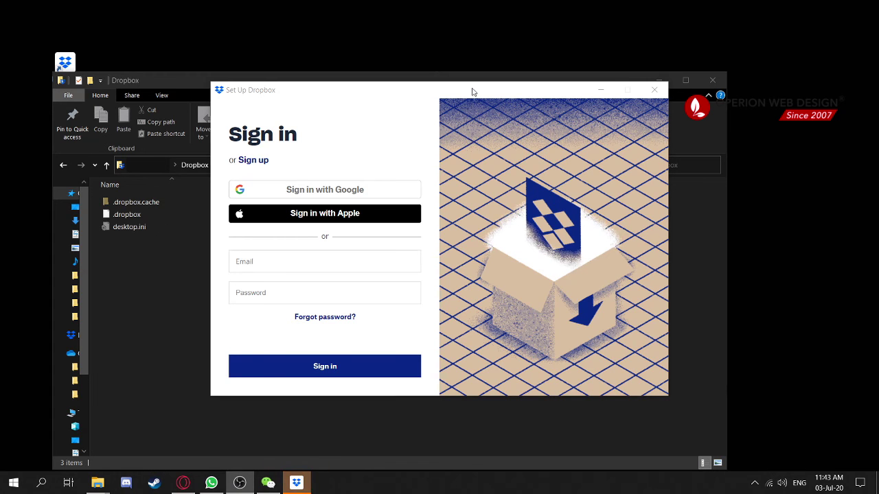
left_click(275, 271)
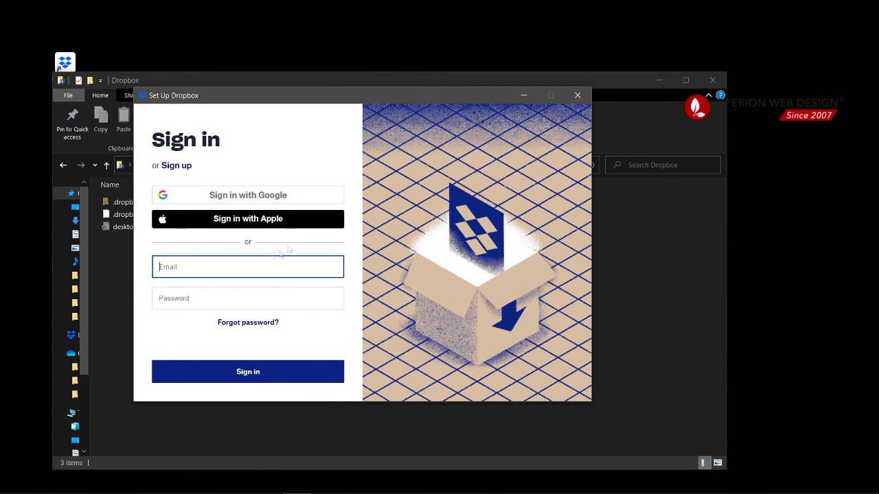